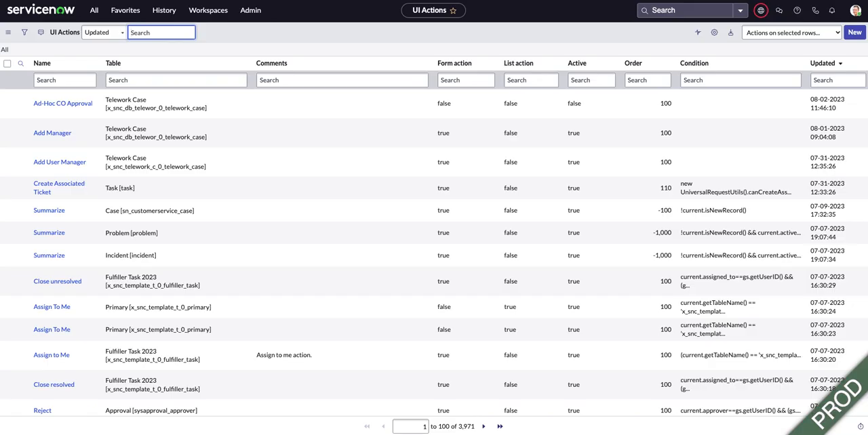
- Switch to Flow Designer and display the Approval for CO subflow
click(125, 10)
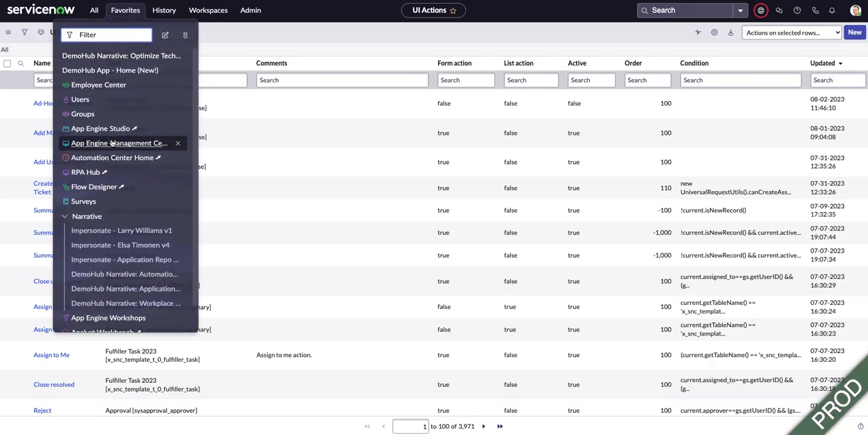
click(92, 186)
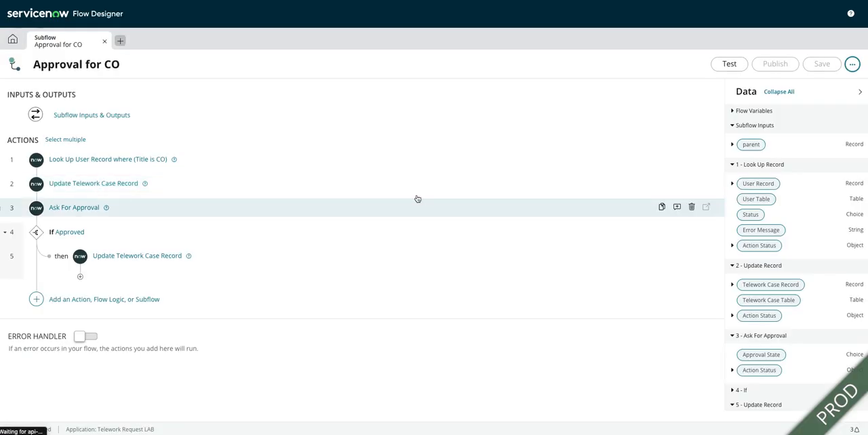
click(14, 40)
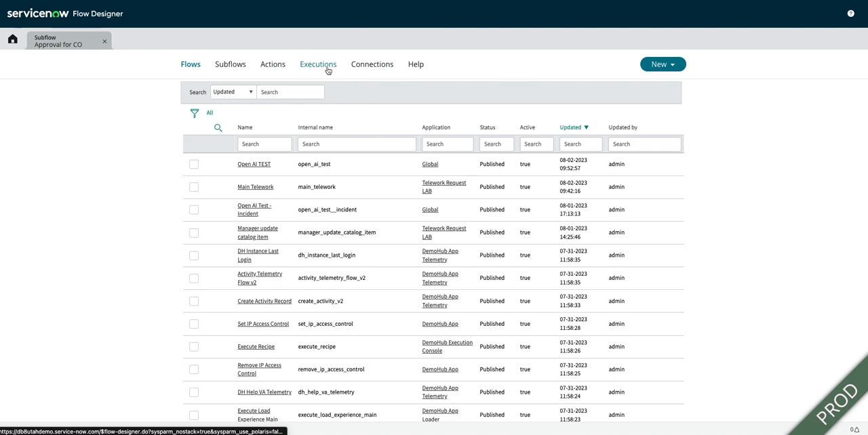
click(659, 64)
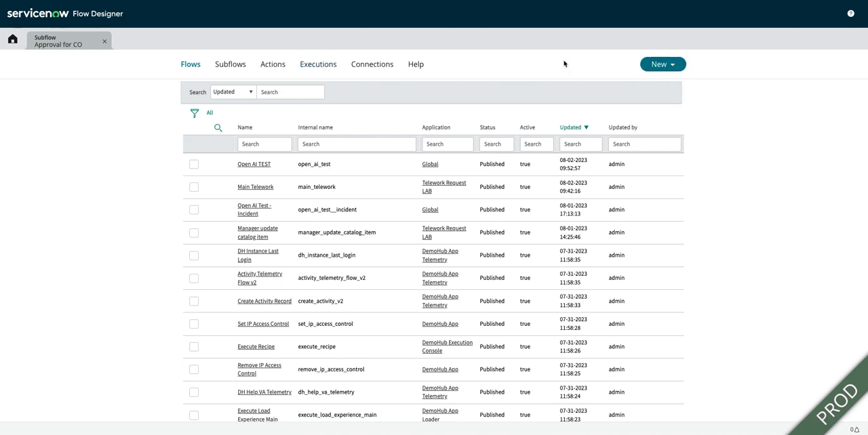
click(50, 47)
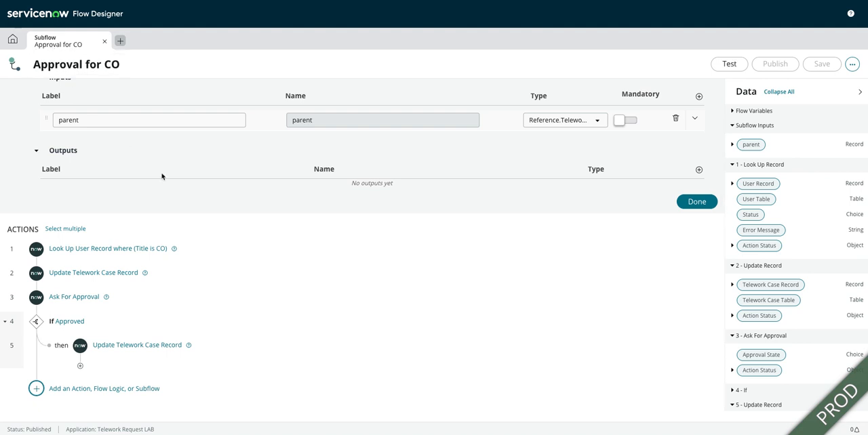
- Change both the label and name of the subflow's parent input to current, and finish editing the inputs
scroll(162, 177, up, 2)
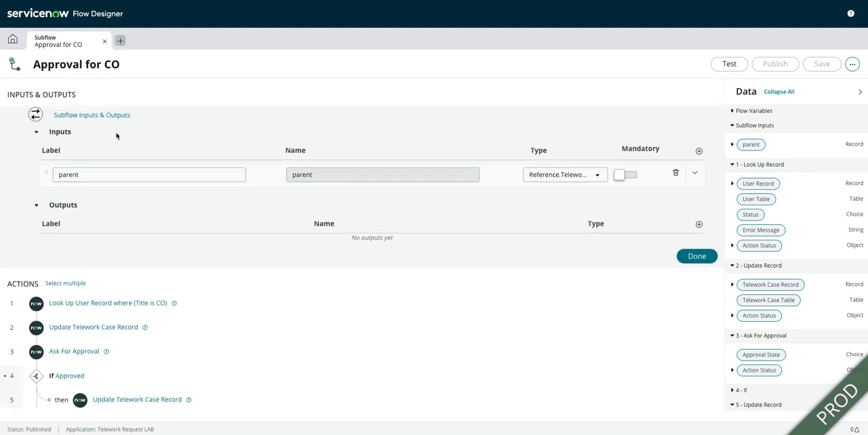
drag(84, 175, 57, 175)
text(cur)
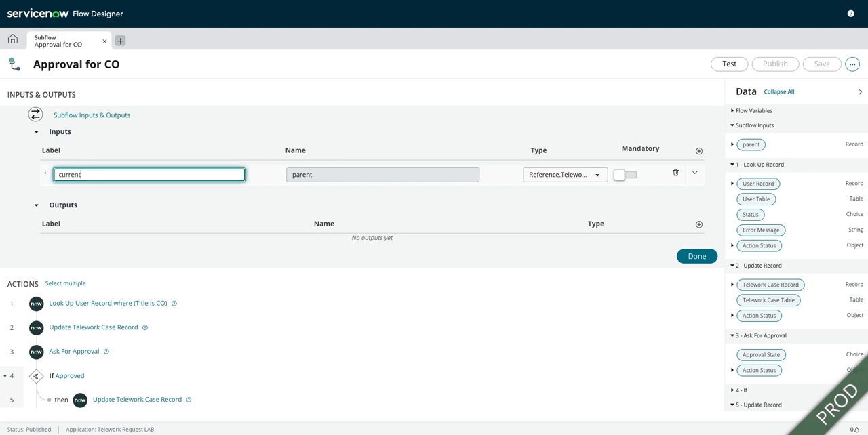
key(Tab)
text(c)
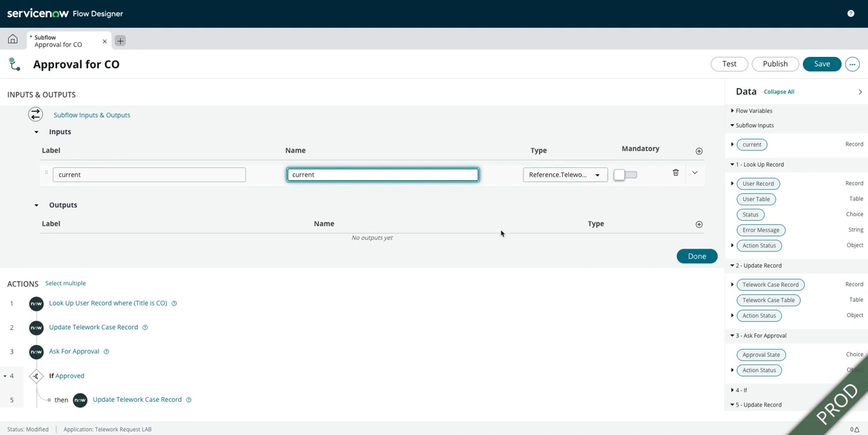
click(697, 257)
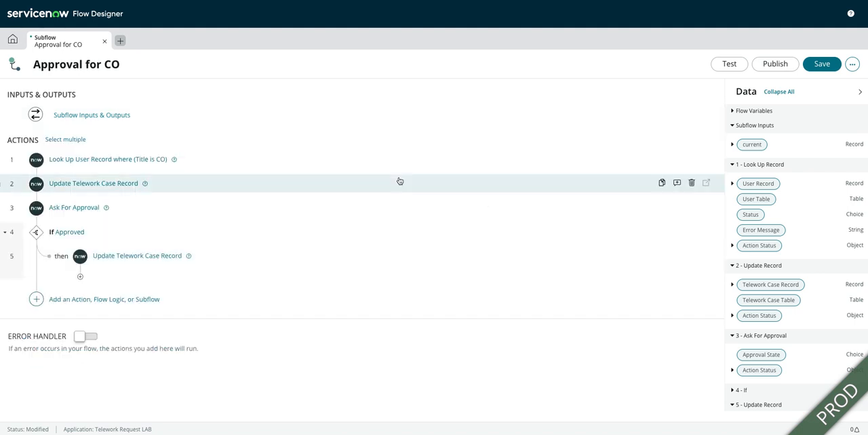
- Review the user lookup action, then check the State choices in the first Telework Case update and select Pending CO Approval
click(145, 159)
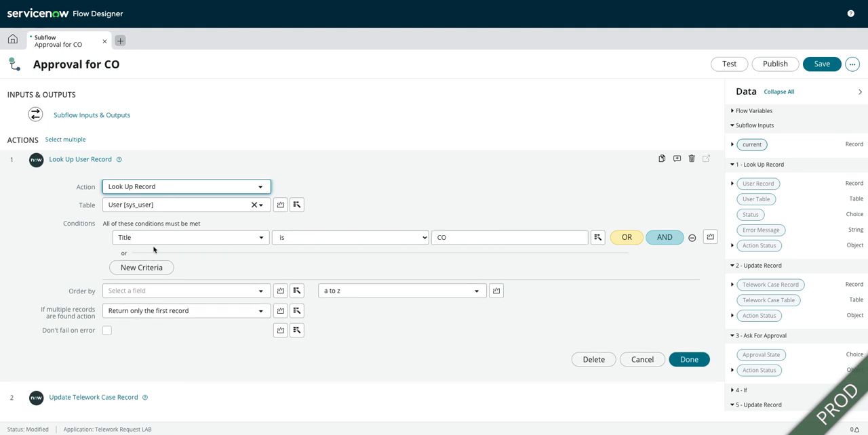
click(688, 359)
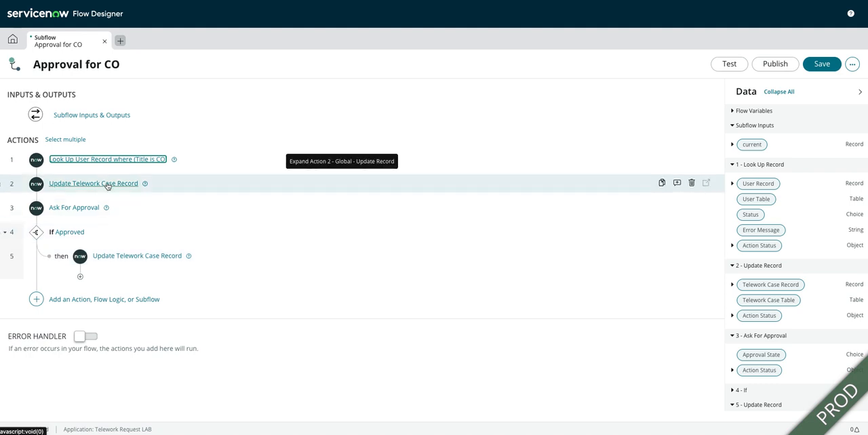
click(107, 184)
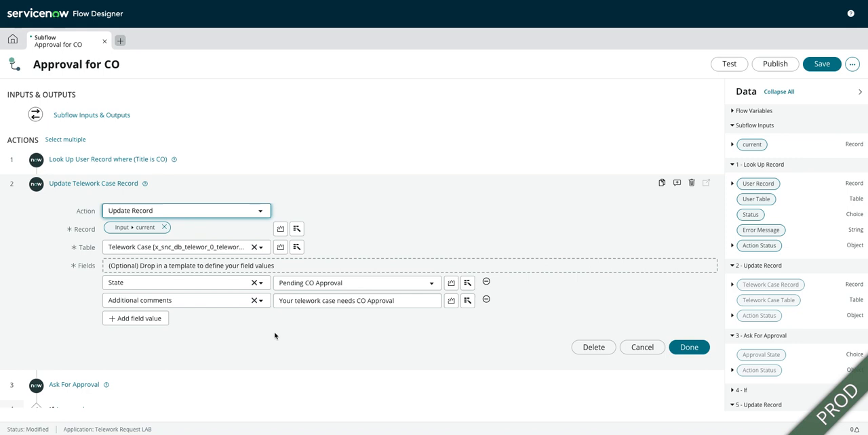
click(331, 283)
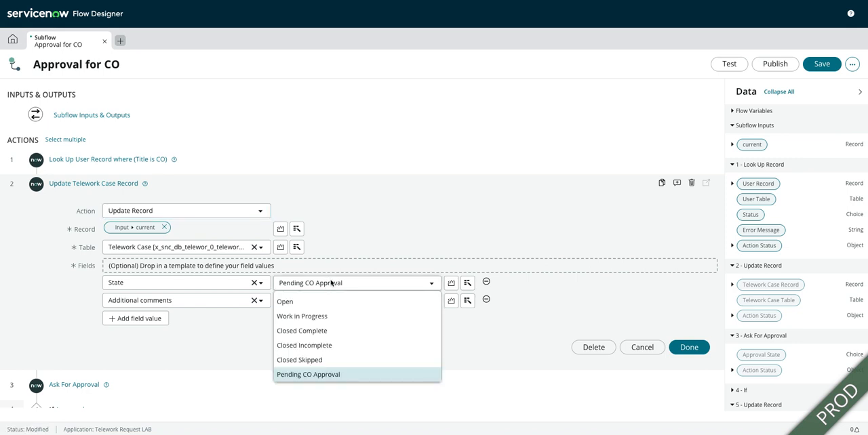
scroll(300, 308, up, 1)
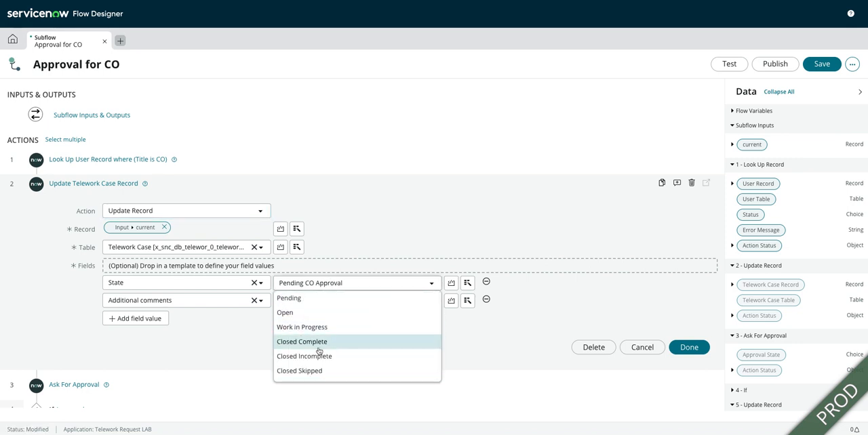
scroll(319, 351, down, 1)
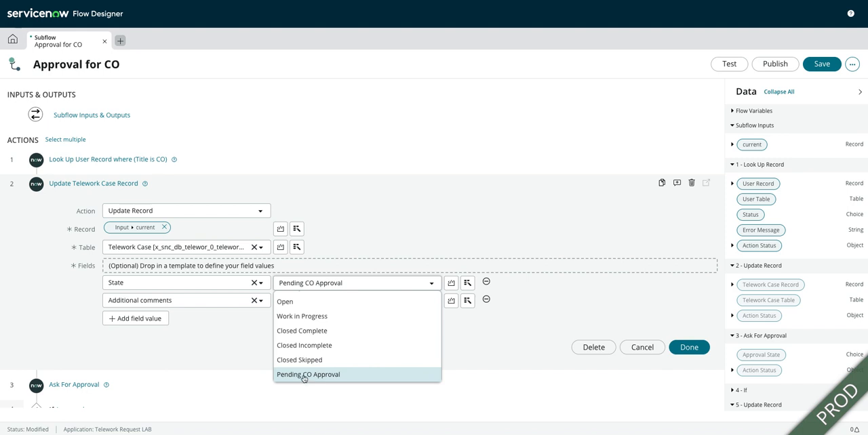
click(303, 377)
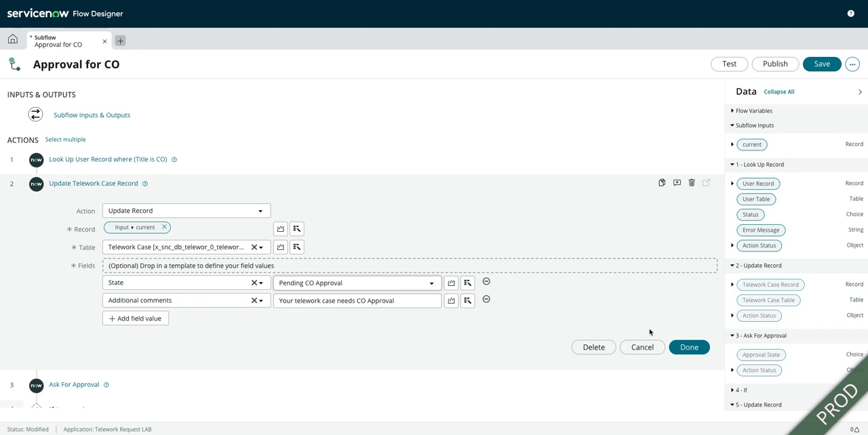
click(689, 347)
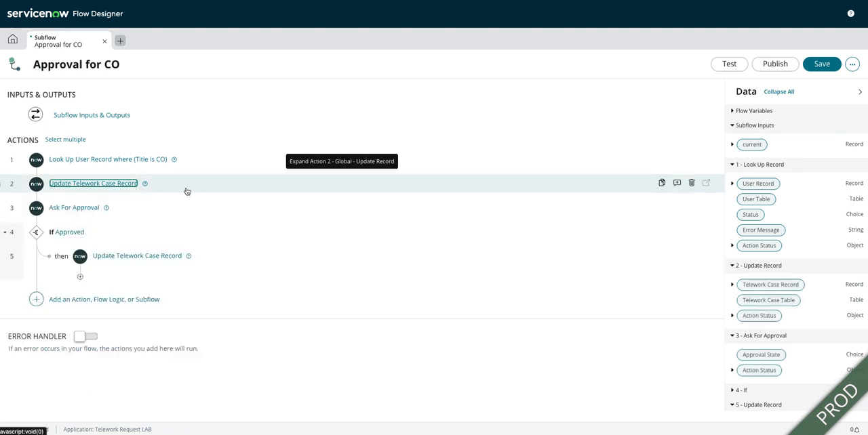
- Set the Ask For Approval action's Approval Field to Approval
click(81, 209)
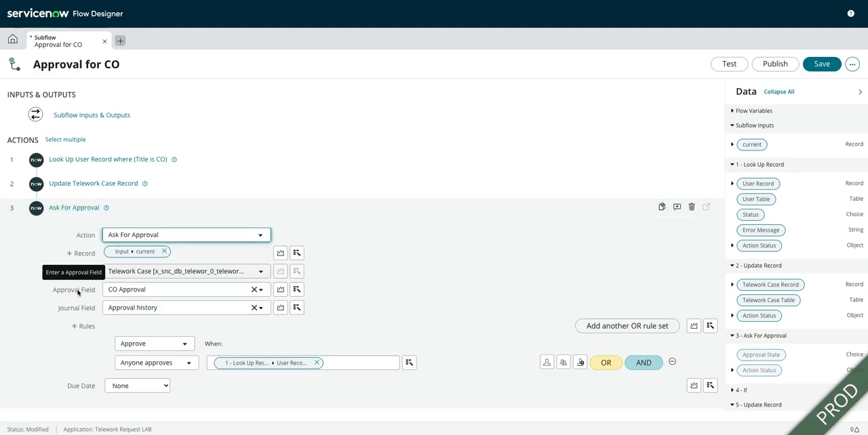
click(151, 289)
scroll(143, 347, down, 5)
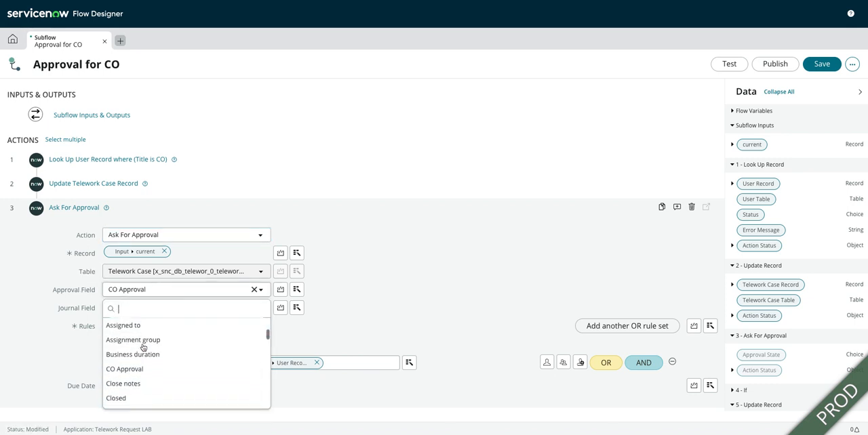
scroll(143, 348, up, 8)
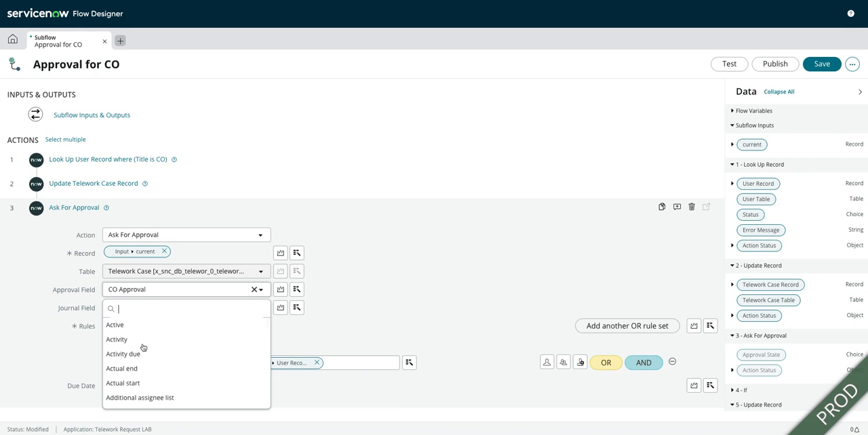
scroll(143, 348, down, 2)
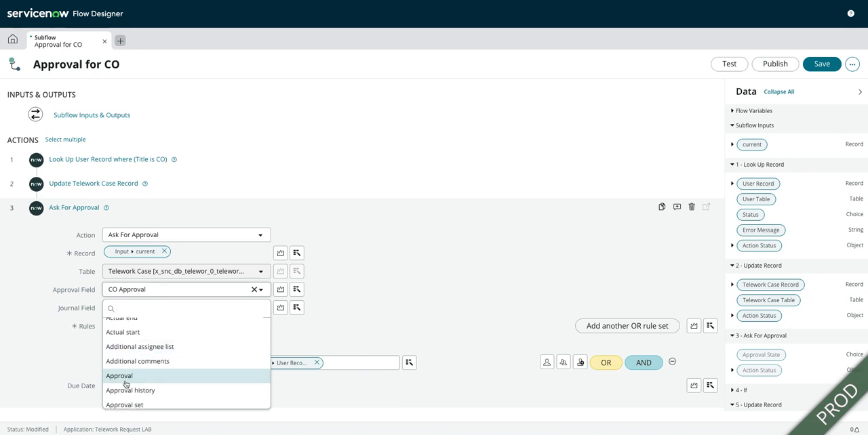
click(125, 376)
- Set the Ask For Approval action's Approval Field to CO Approval, review its rules and finish editing it
click(196, 293)
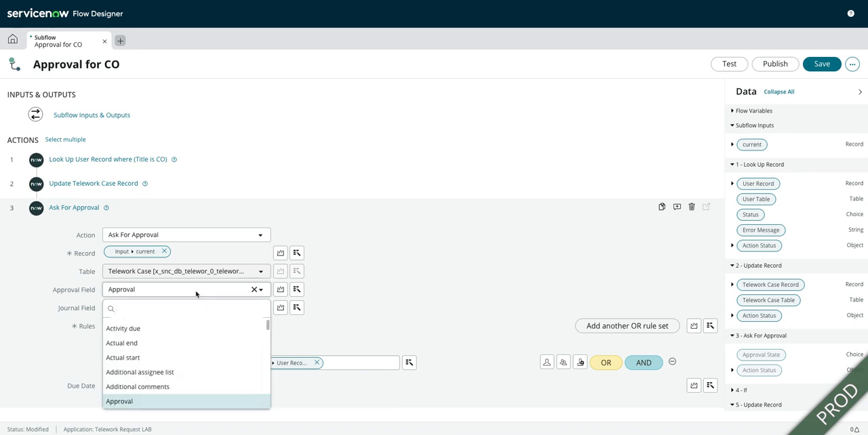
scroll(160, 363, down, 5)
scroll(158, 364, up, 1)
click(146, 354)
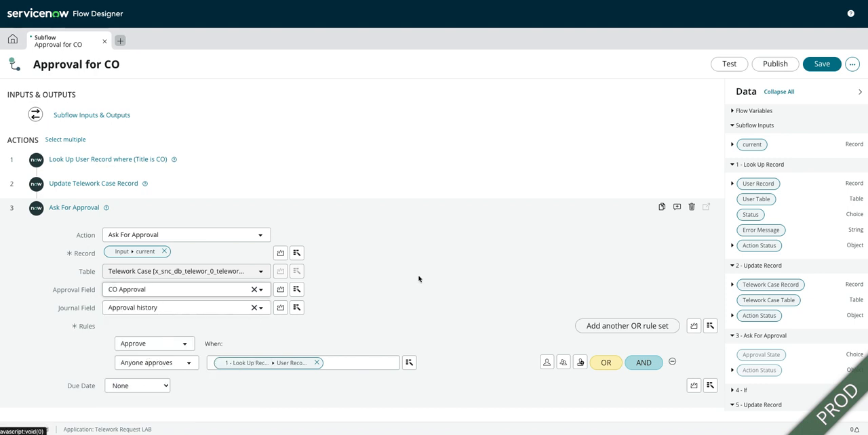
scroll(473, 264, down, 1)
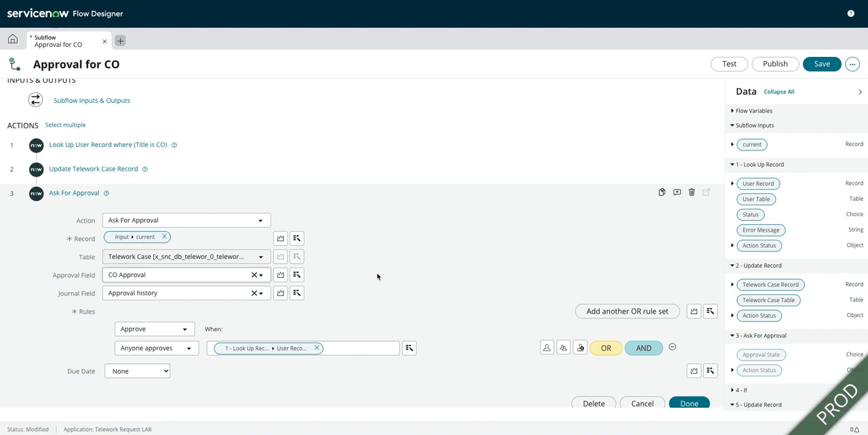
scroll(468, 278, down, 2)
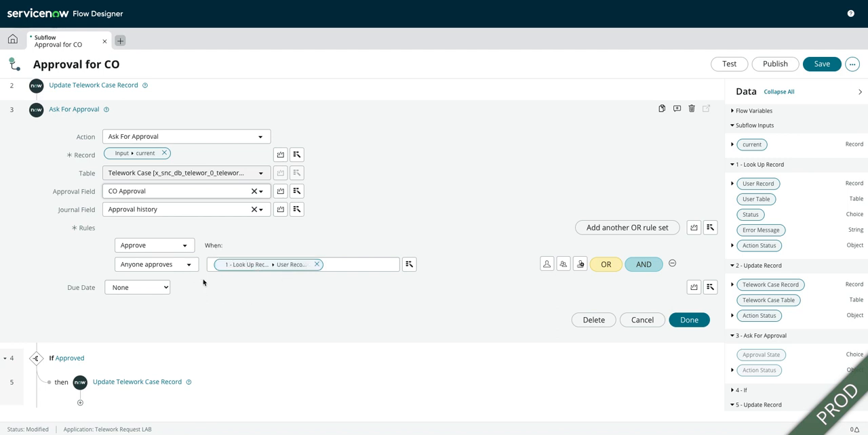
click(689, 320)
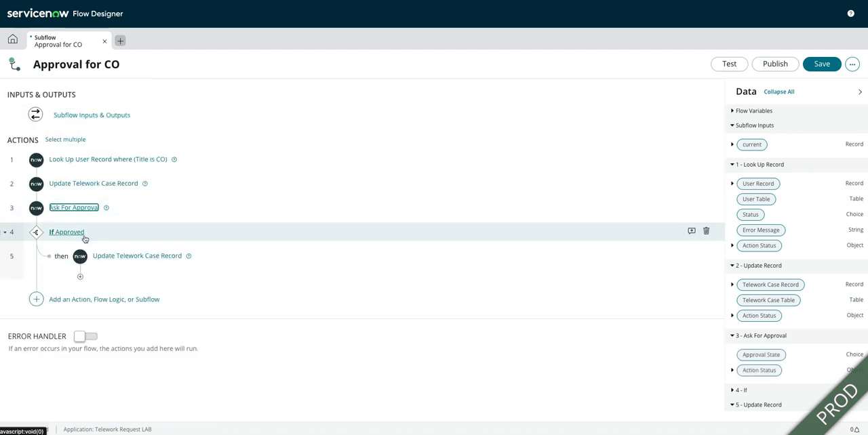
- Review the Telework Case update under the Approved condition and publish the subflow
click(128, 257)
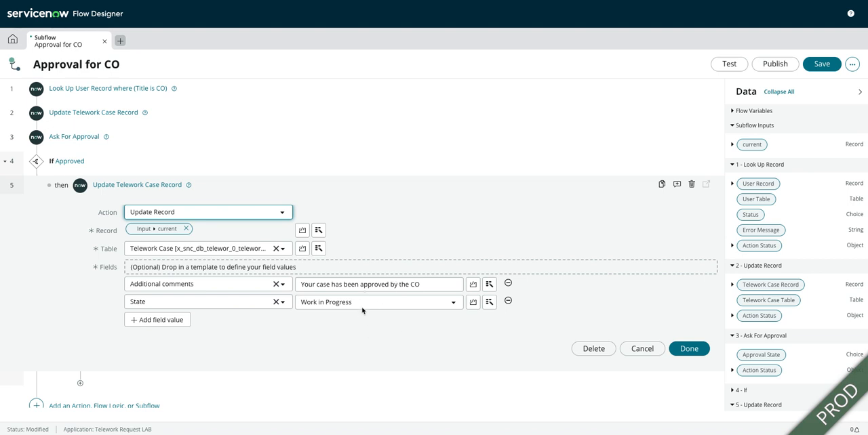
click(686, 349)
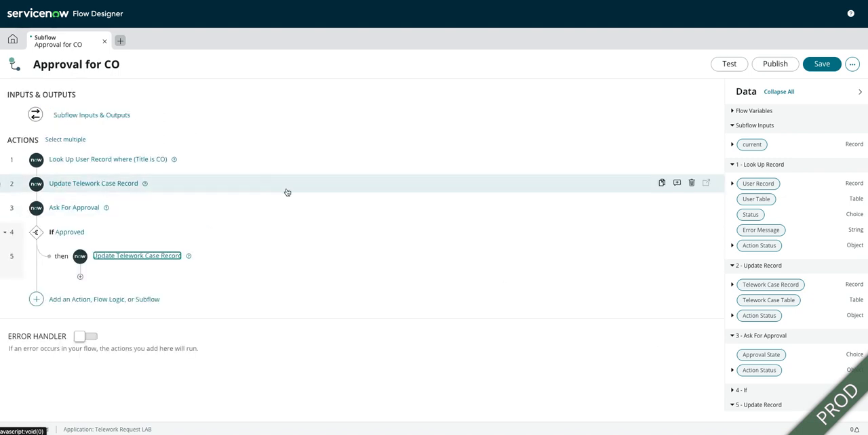
click(775, 64)
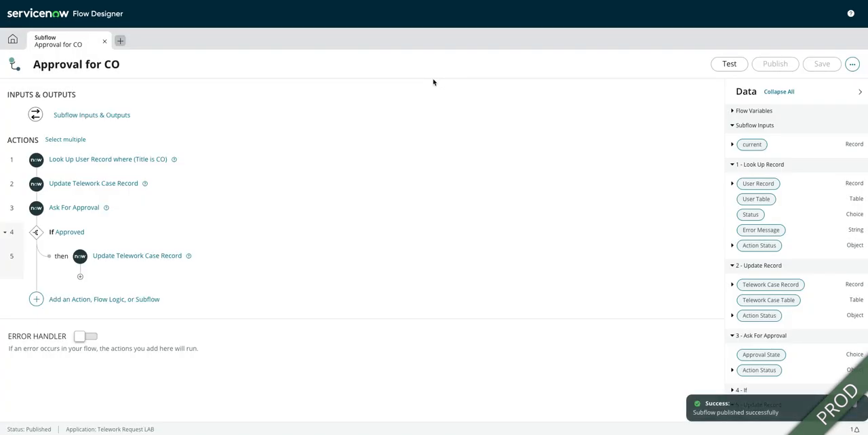
- Create the subflow's code snippet and copy the Server version to the clipboard
click(851, 65)
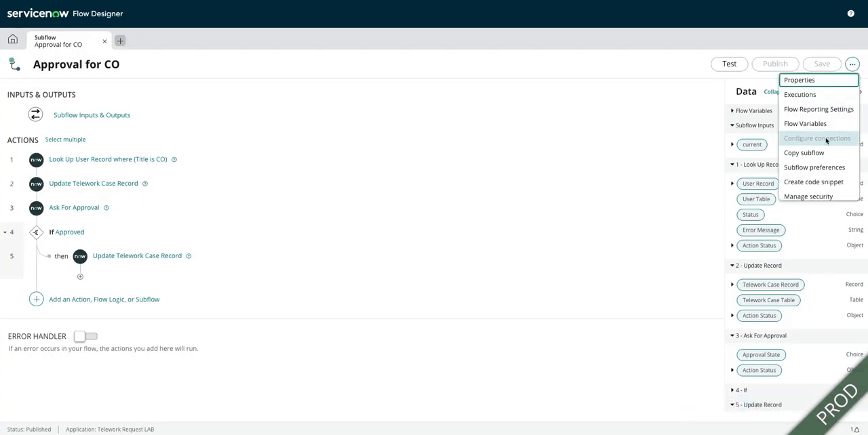
click(812, 182)
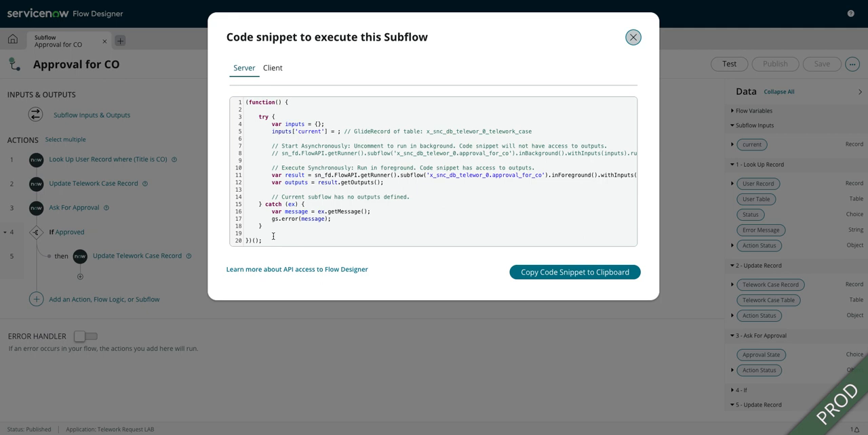
click(560, 273)
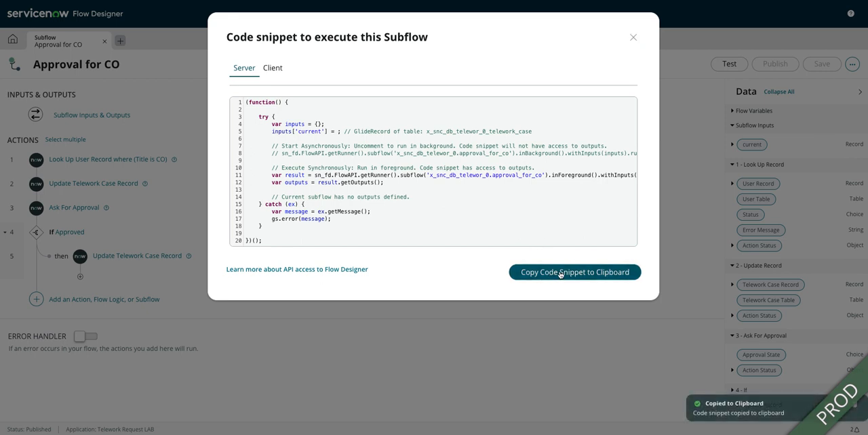
click(632, 37)
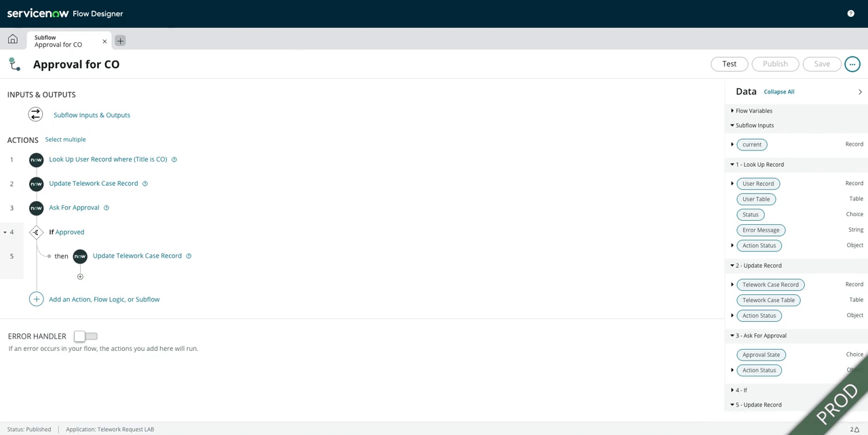
- Return to the UI Actions list and open the Ad-Hoc CO Approval record
key(ctrl+shift+Tab)
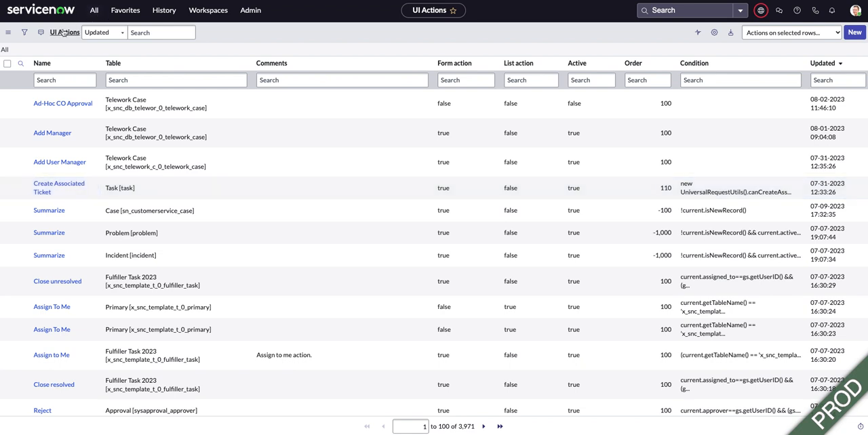
click(71, 104)
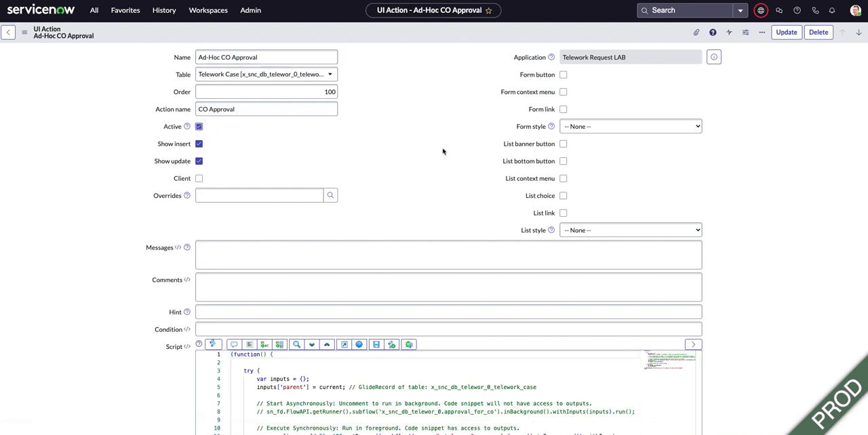
- Replace the entire existing Script of the Ad-Hoc CO Approval UI action with the copied server code snippet
scroll(443, 151, down, 3)
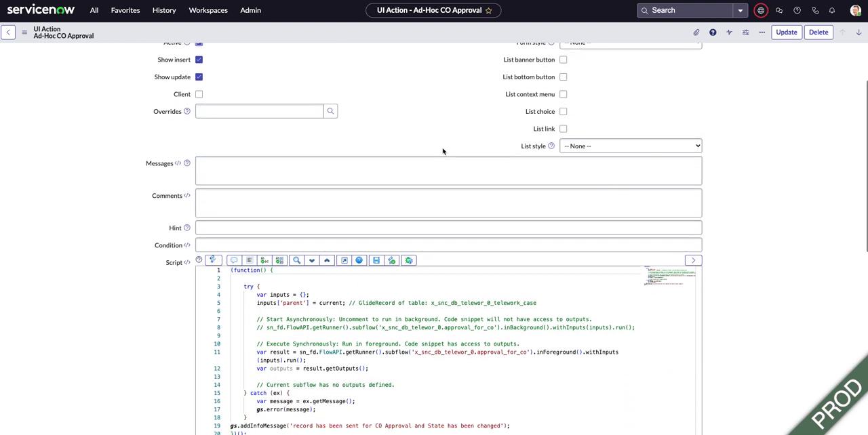
scroll(390, 221, down, 3)
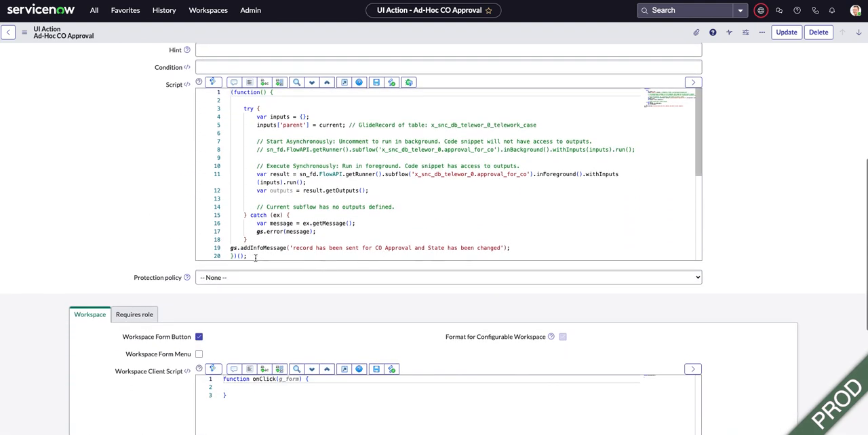
drag(248, 256, 229, 95)
key(BackSpace)
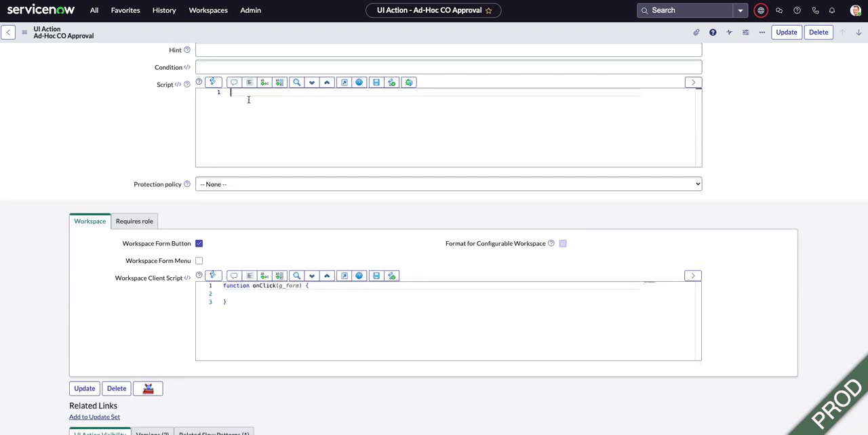
key(ctrl+v)
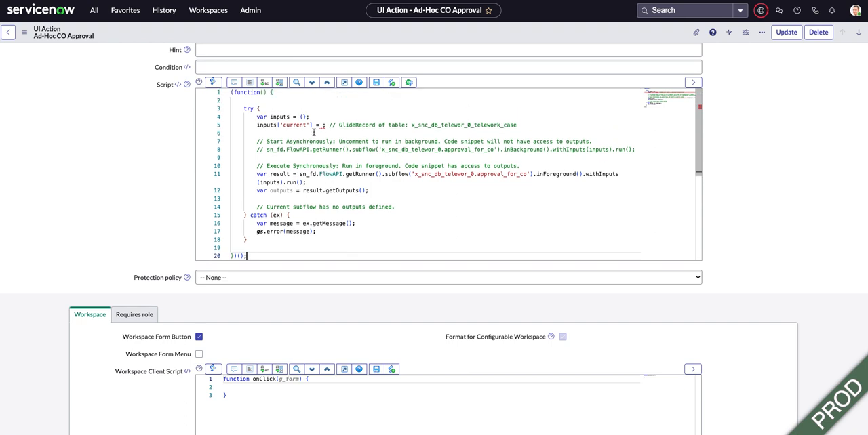
- Assign current as the value of inputs['current'] in the pasted script
click(323, 126)
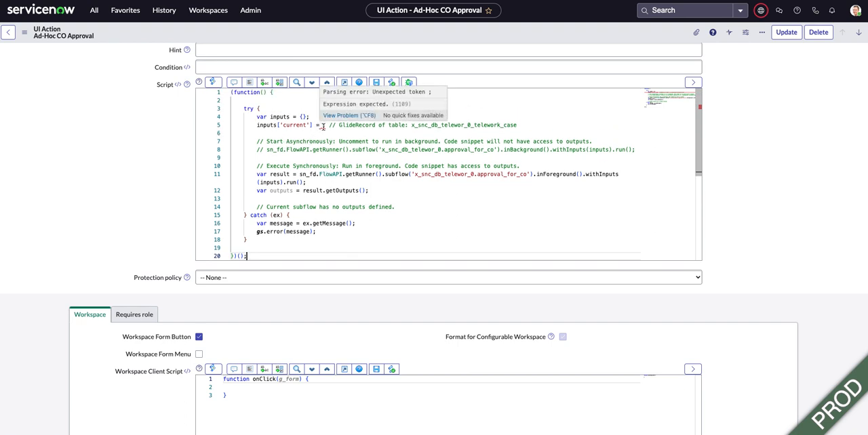
text(curre)
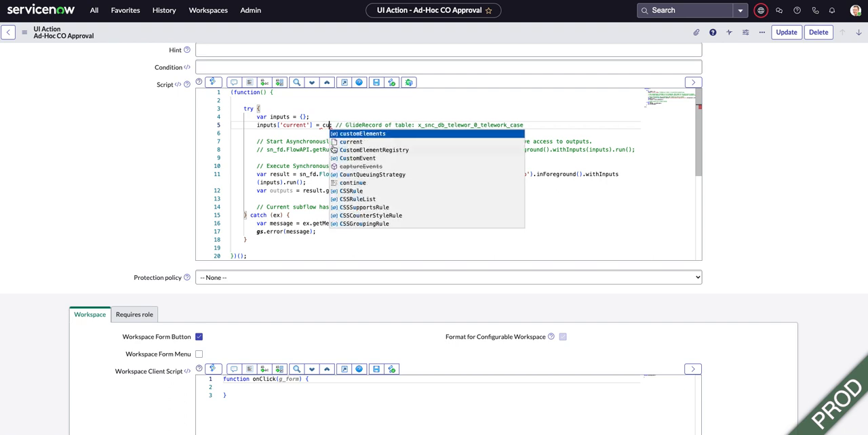
key(Return)
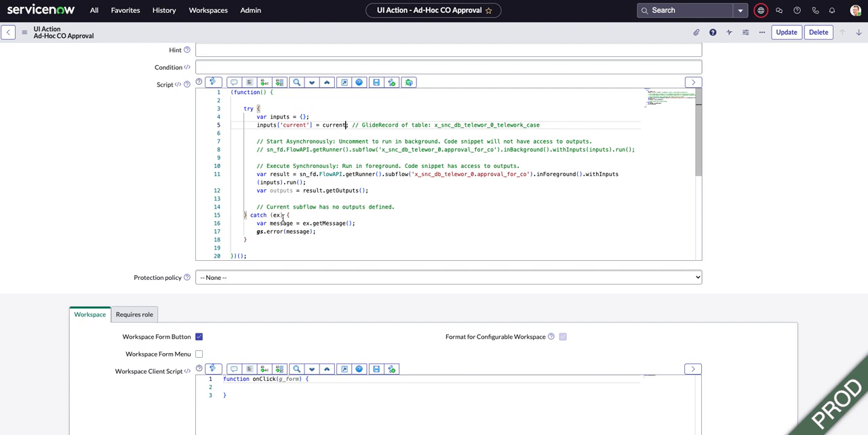
- Add gs.addInfoMessage('Approval has been sent to CO, please refresh approval related list to view'); after the catch block, before the function closes
click(257, 248)
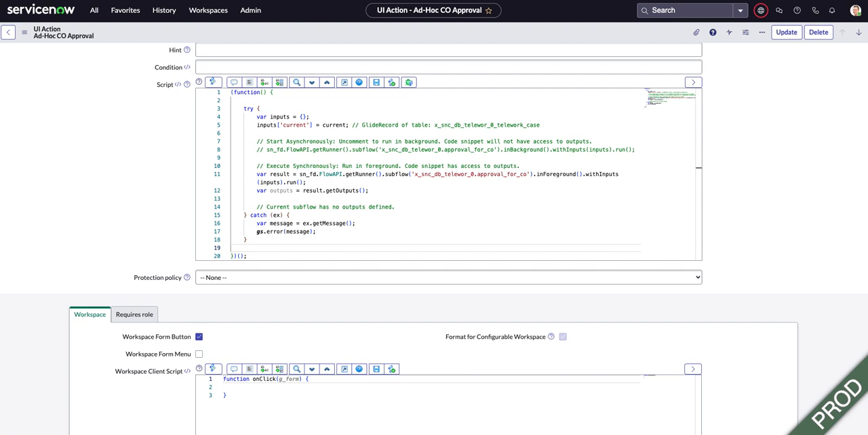
click(271, 251)
key(super+v)
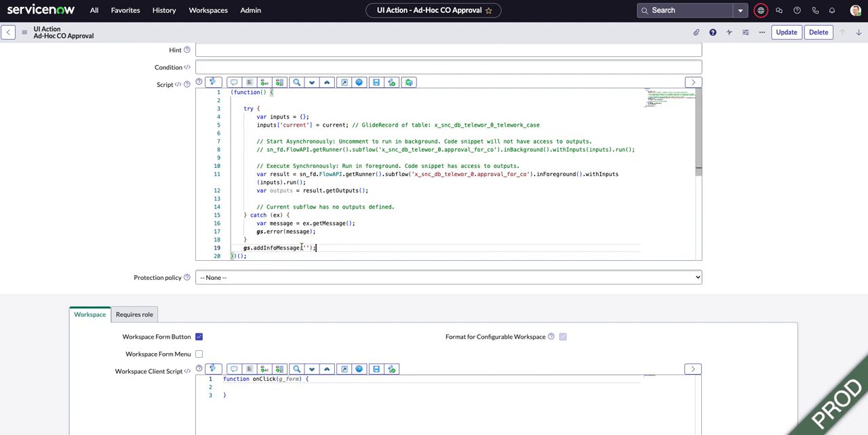
click(305, 249)
text(Approval has)
text( been sent to )
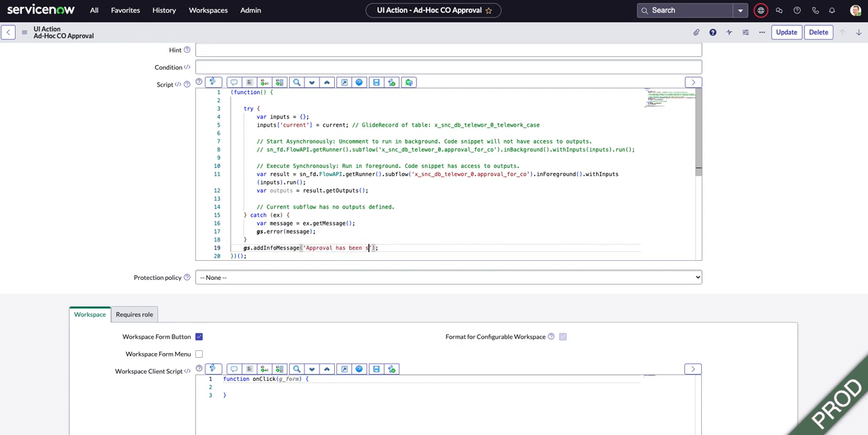
text(CO)
text(, please refr)
text(esh)
text( approval re)
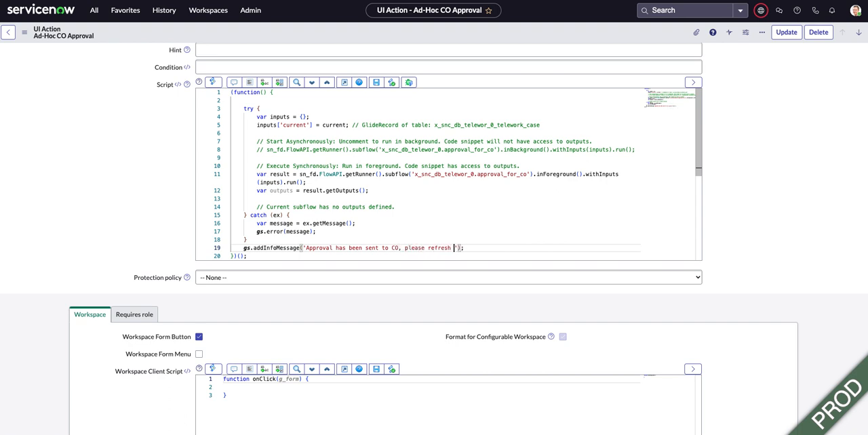
text(lated list to view)
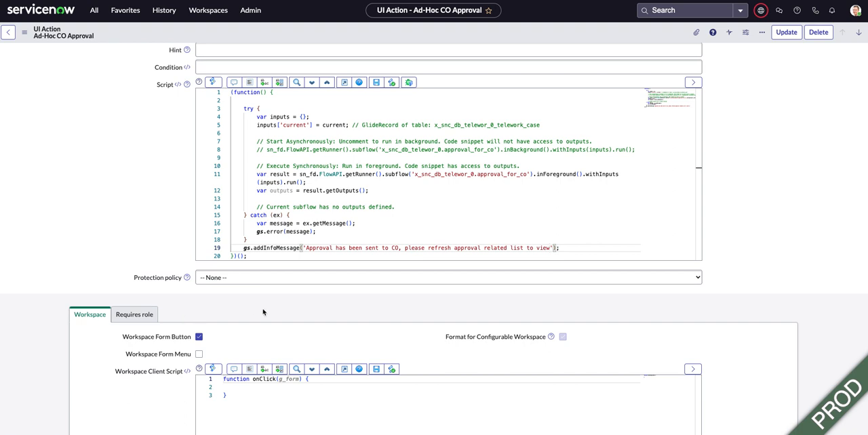
- Enable Form button for the Ad-Hoc CO Approval UI action and save the record's update
scroll(263, 312, down, 1)
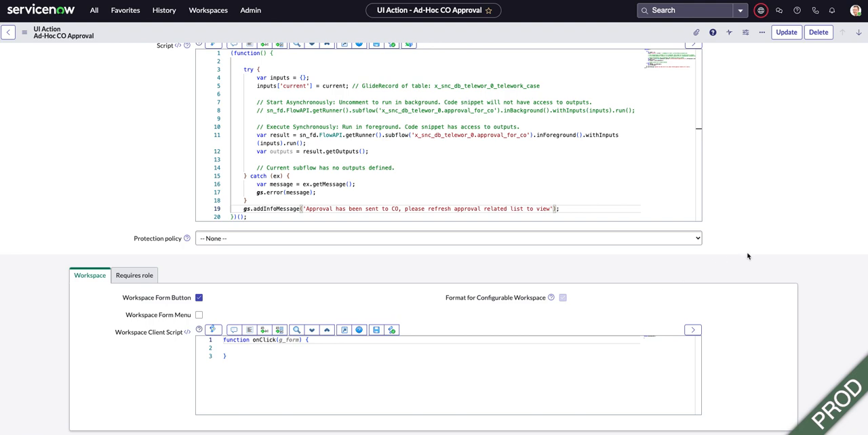
scroll(748, 256, up, 2)
scroll(748, 257, up, 1)
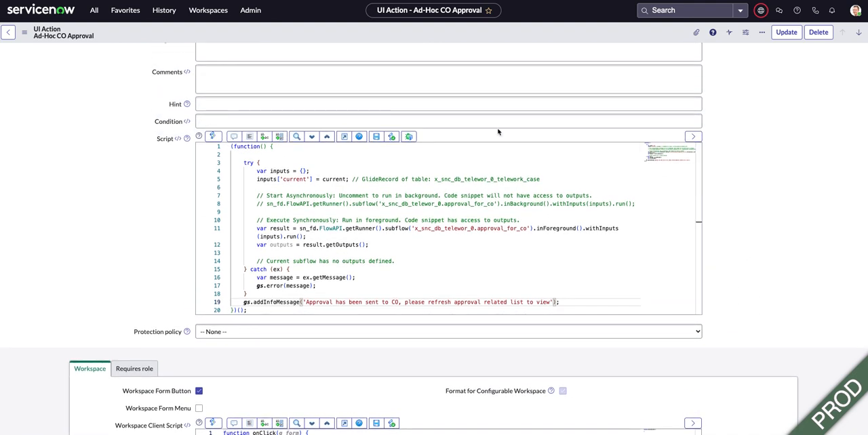
scroll(801, 170, up, 2)
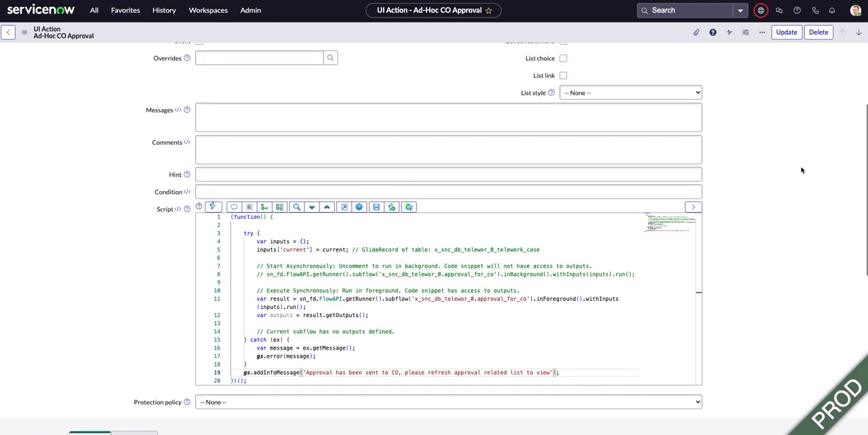
scroll(801, 170, up, 2)
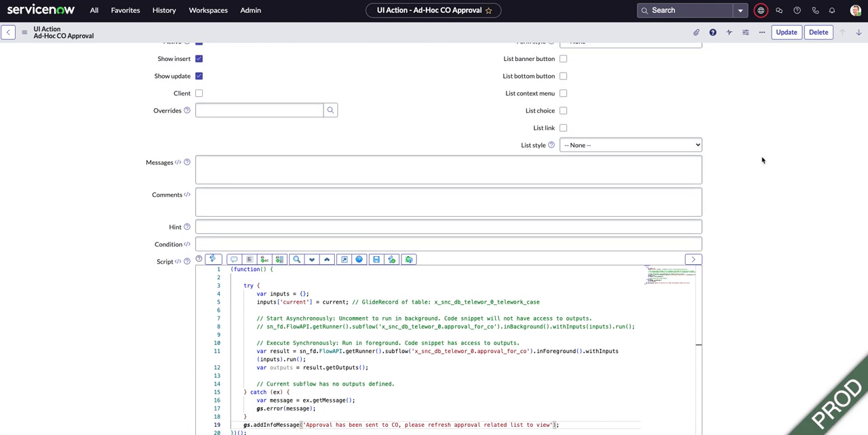
scroll(762, 160, up, 2)
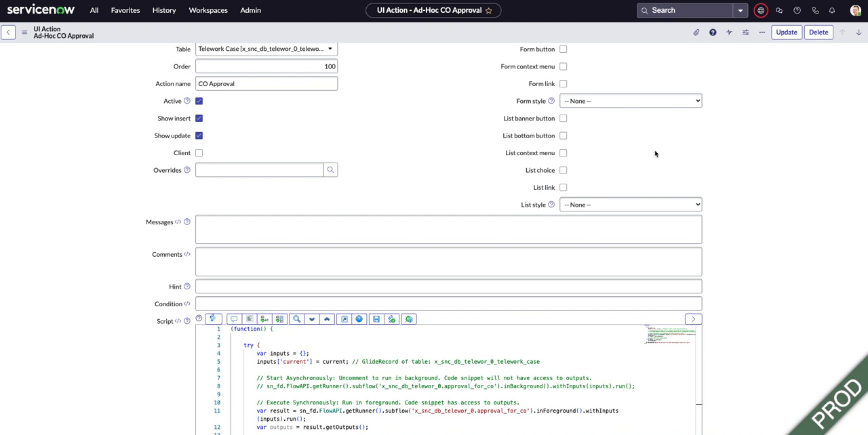
scroll(656, 155, up, 1)
click(564, 69)
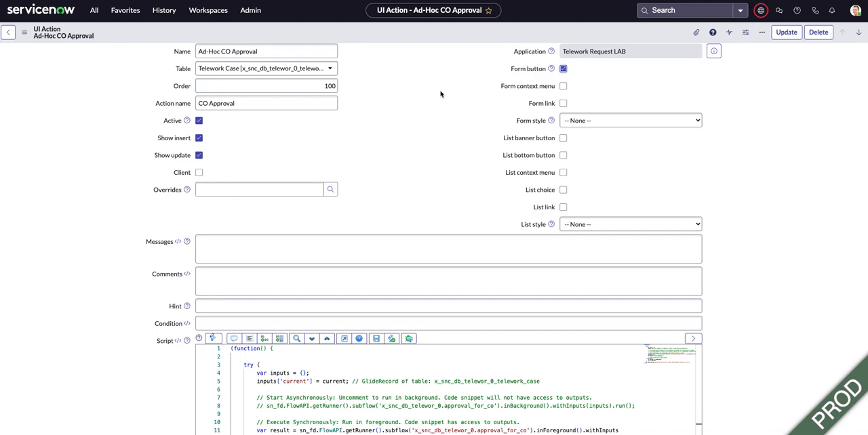
click(784, 32)
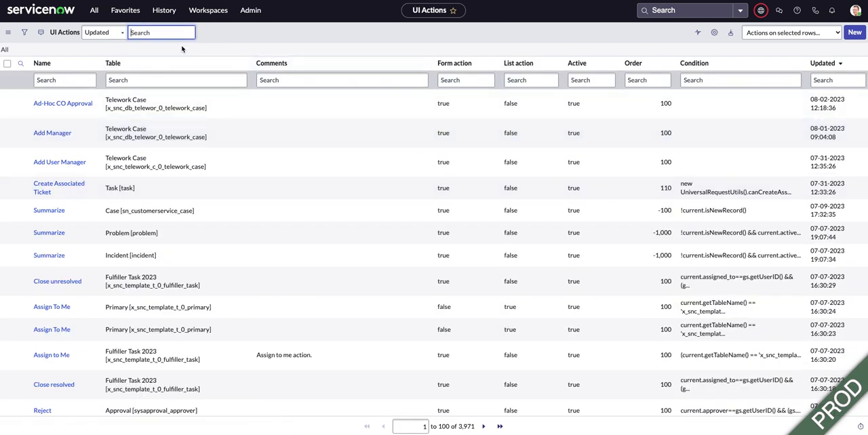
- Go to the Telework Case 2023 workspace and open the pending COVID case from My Work
click(129, 12)
click(210, 10)
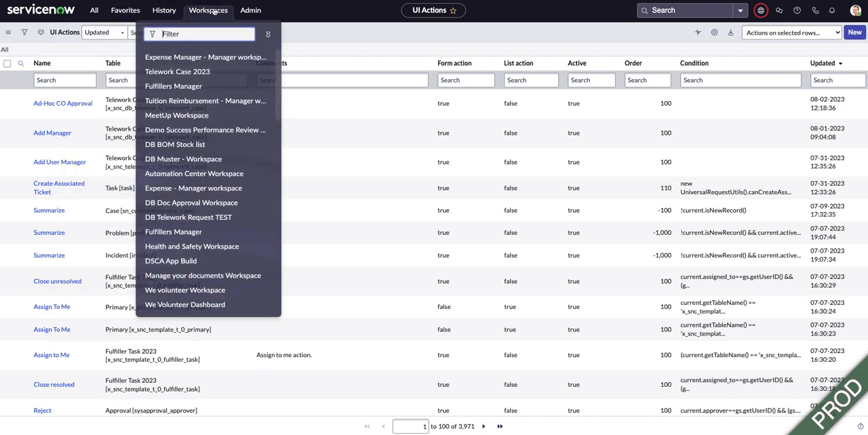
click(182, 70)
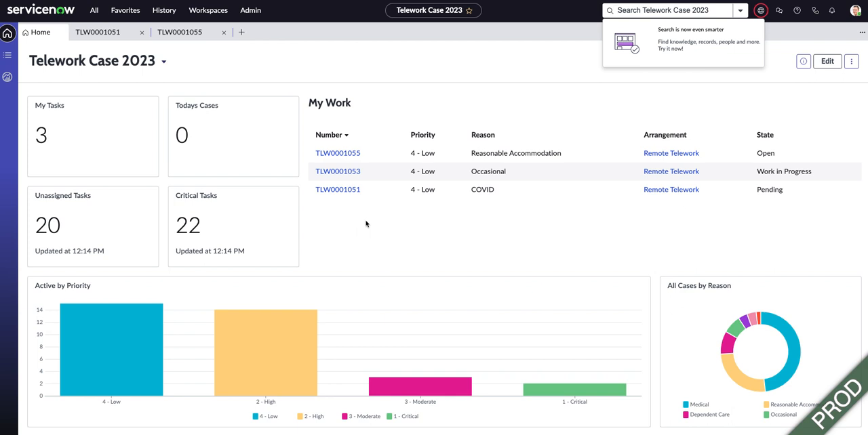
click(344, 193)
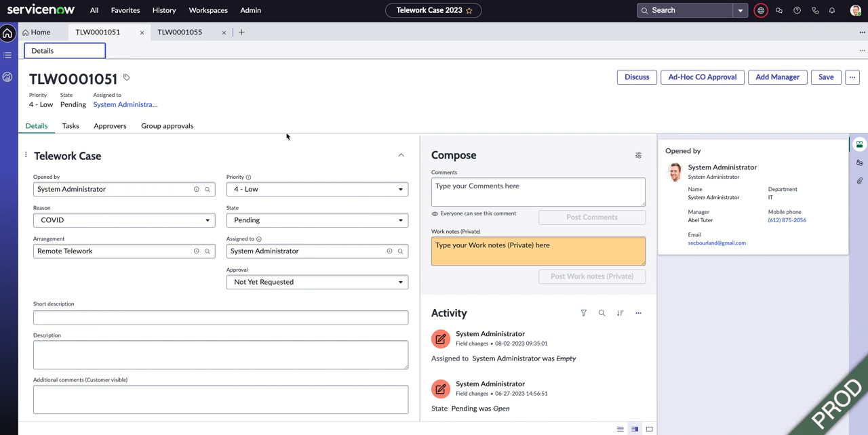
- Run Ad-Hoc CO Approval on the case, dismiss the info message and refresh the case's Approvers list
click(700, 79)
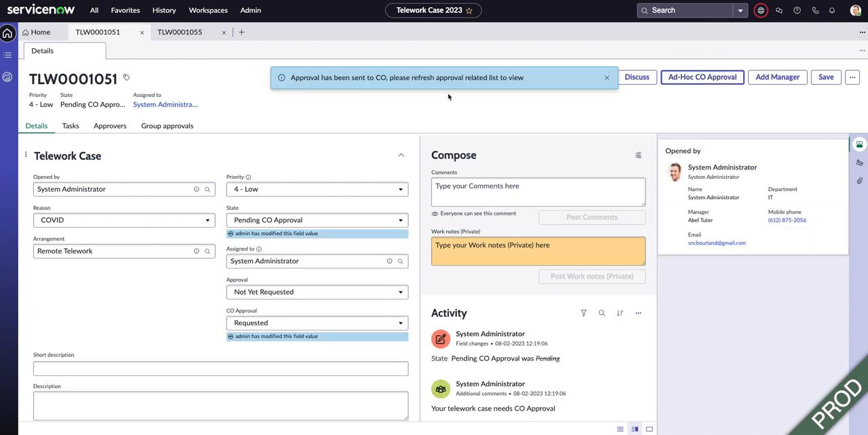
click(607, 77)
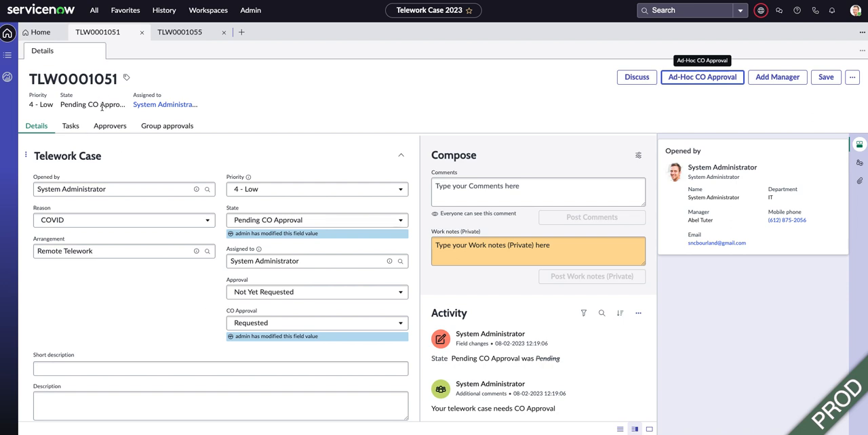
click(110, 127)
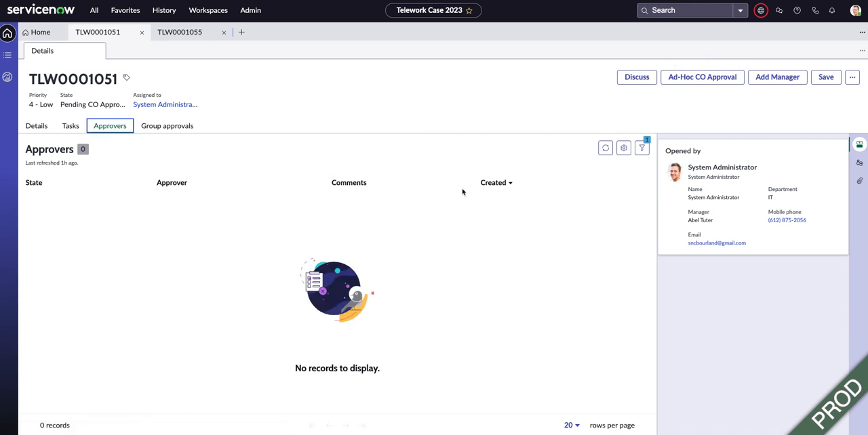
click(603, 148)
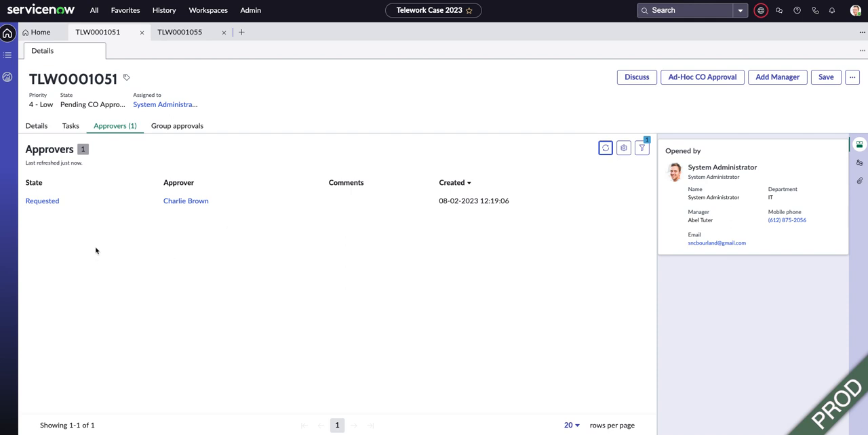
- Open the requested approval, check the approver's user record and approve the request
click(46, 205)
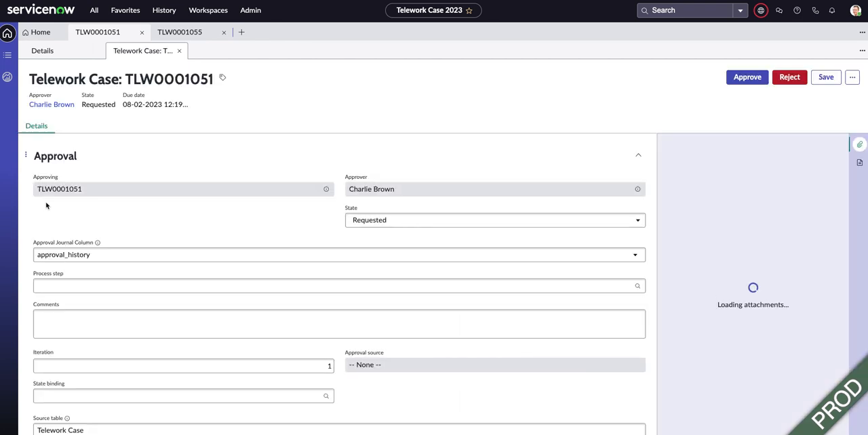
click(51, 105)
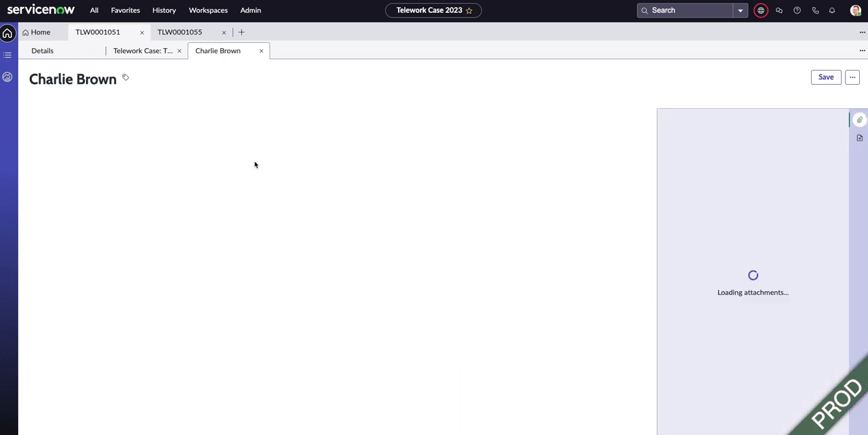
click(261, 51)
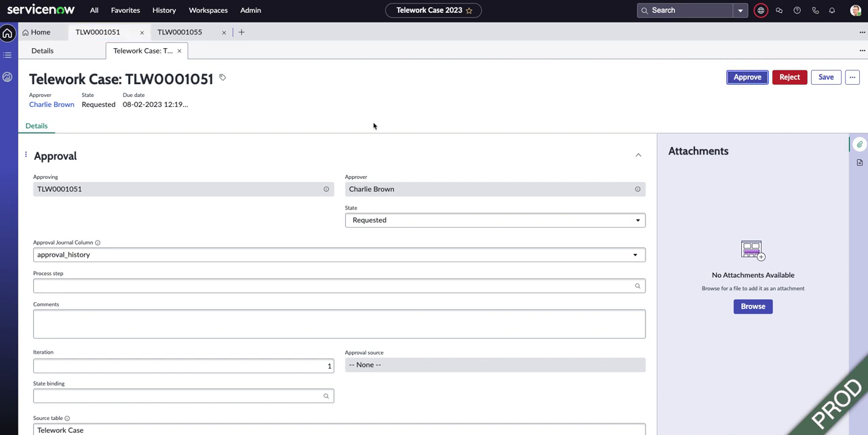
- Return to the telework case's details and examine its State, CO Approval field and Activity history
click(77, 54)
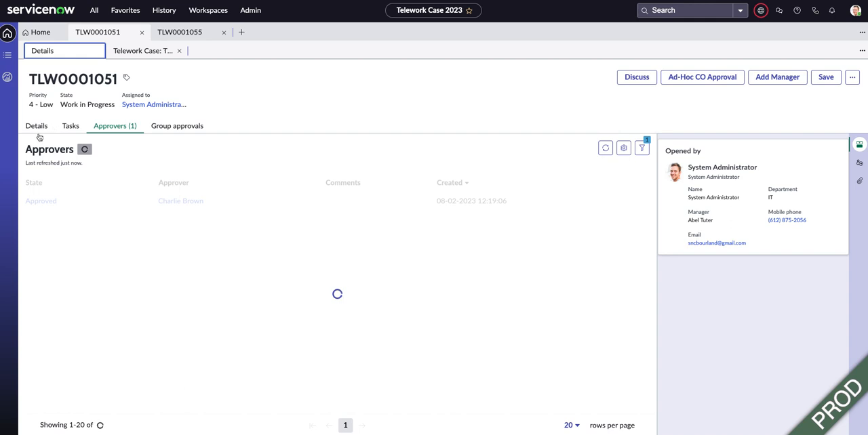
click(36, 128)
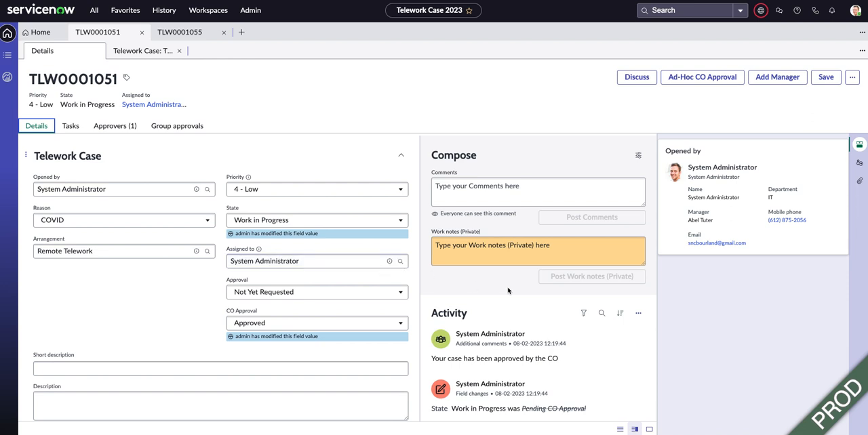
scroll(509, 290, down, 3)
scroll(508, 290, down, 2)
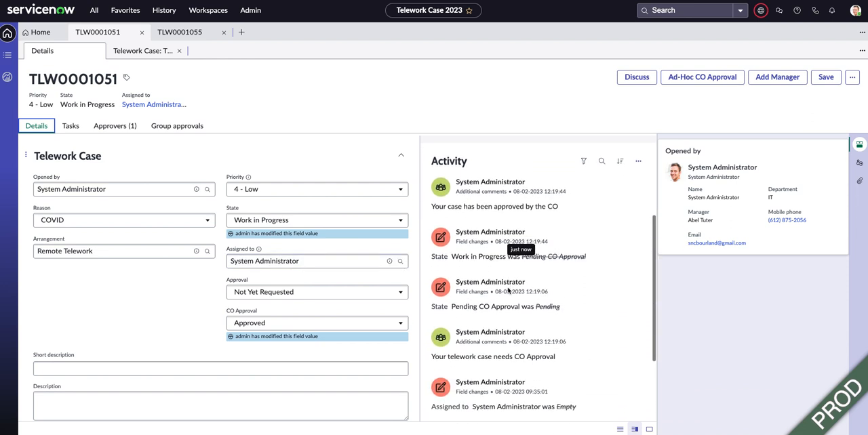
scroll(509, 290, down, 1)
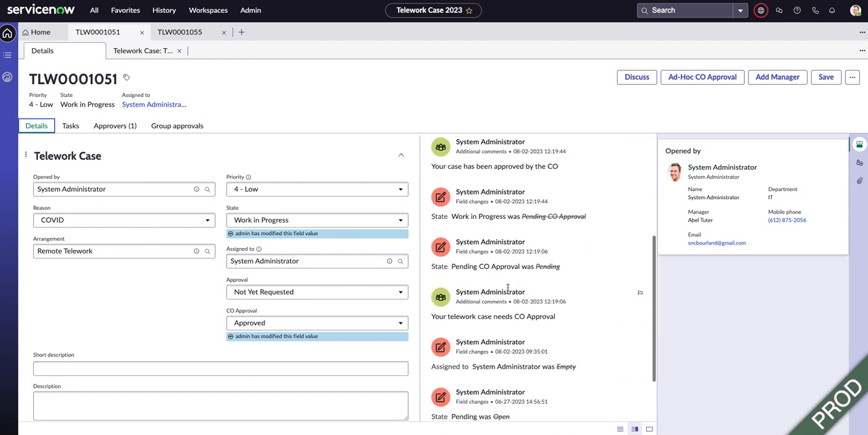
scroll(509, 290, down, 1)
scroll(509, 290, down, 1)
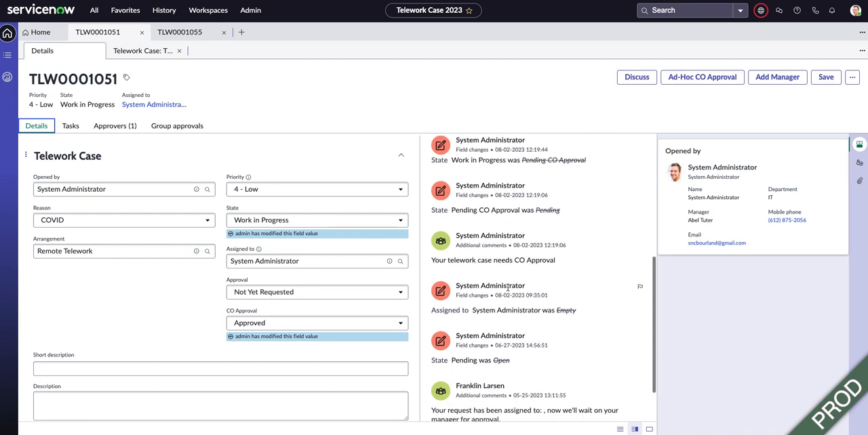
scroll(507, 289, down, 2)
scroll(508, 288, up, 7)
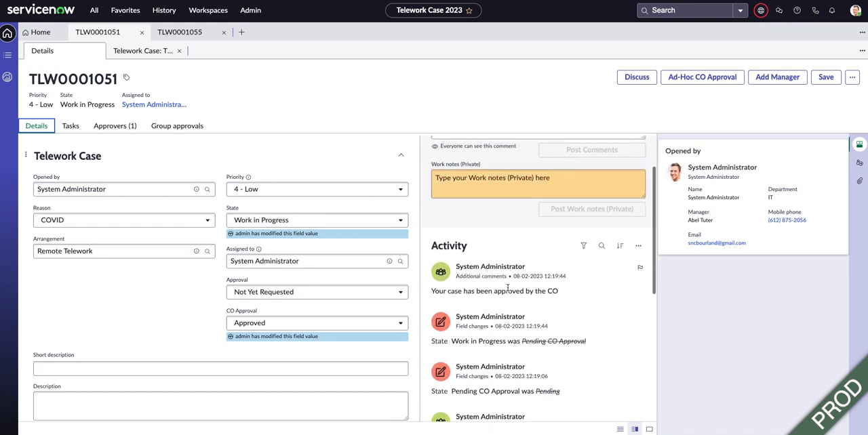
scroll(508, 288, up, 2)
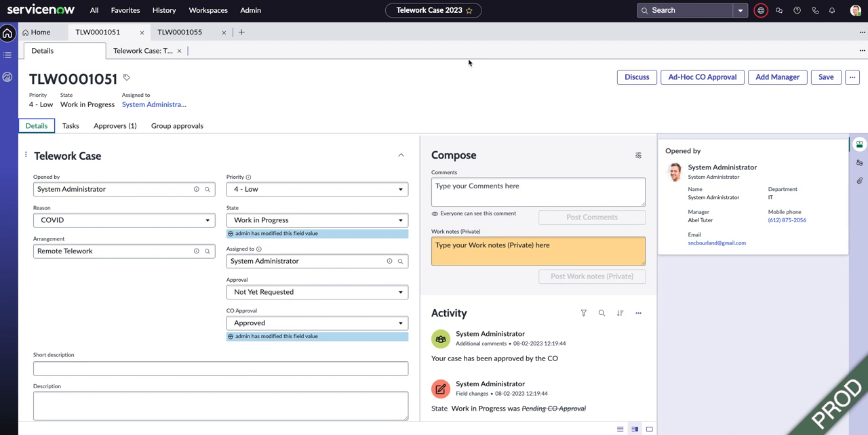